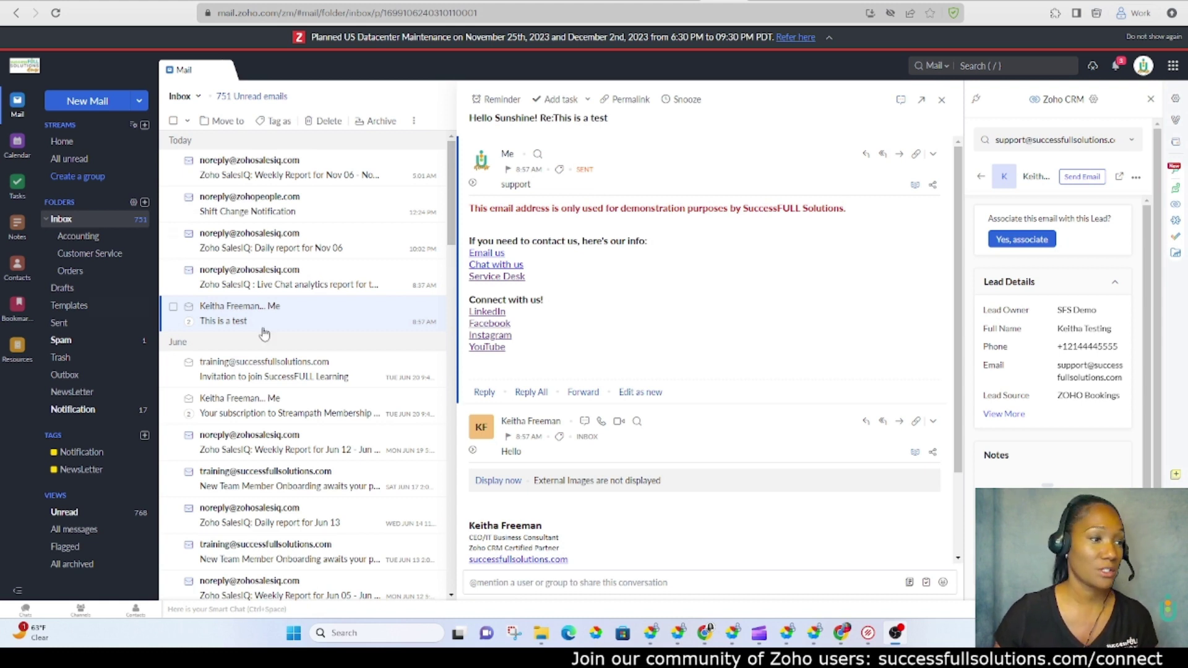
Open the Keitha email signature in Settings and select its ebook title link
left_click(134, 202)
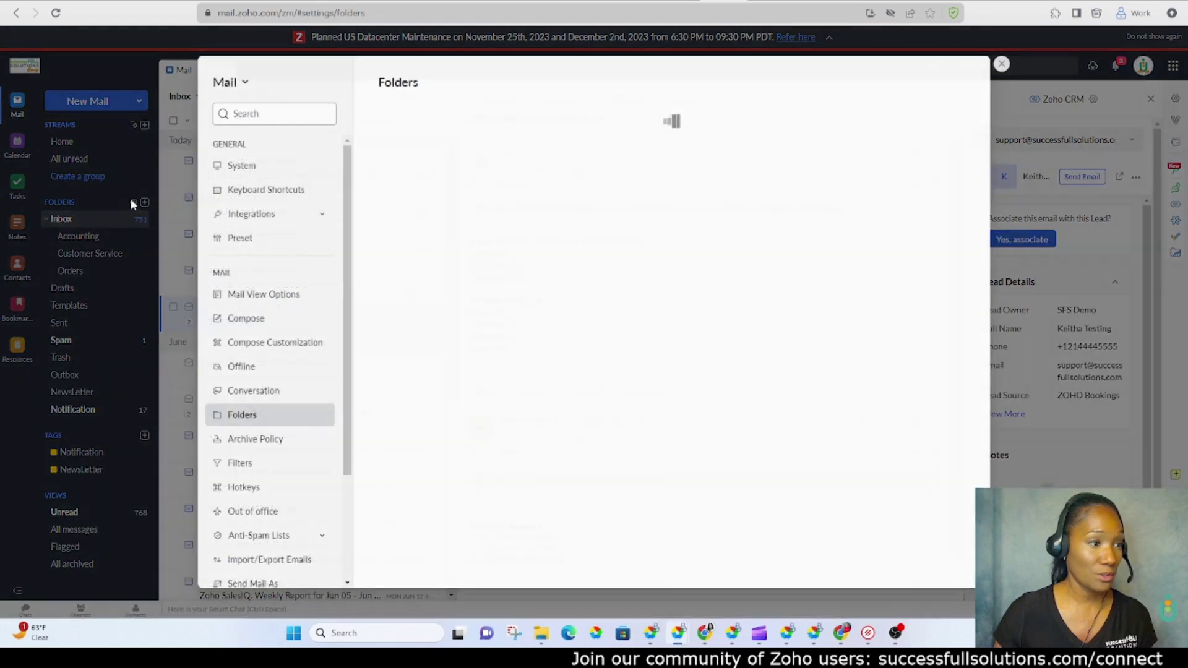
scroll(259, 371, "down", 3)
left_click(256, 525)
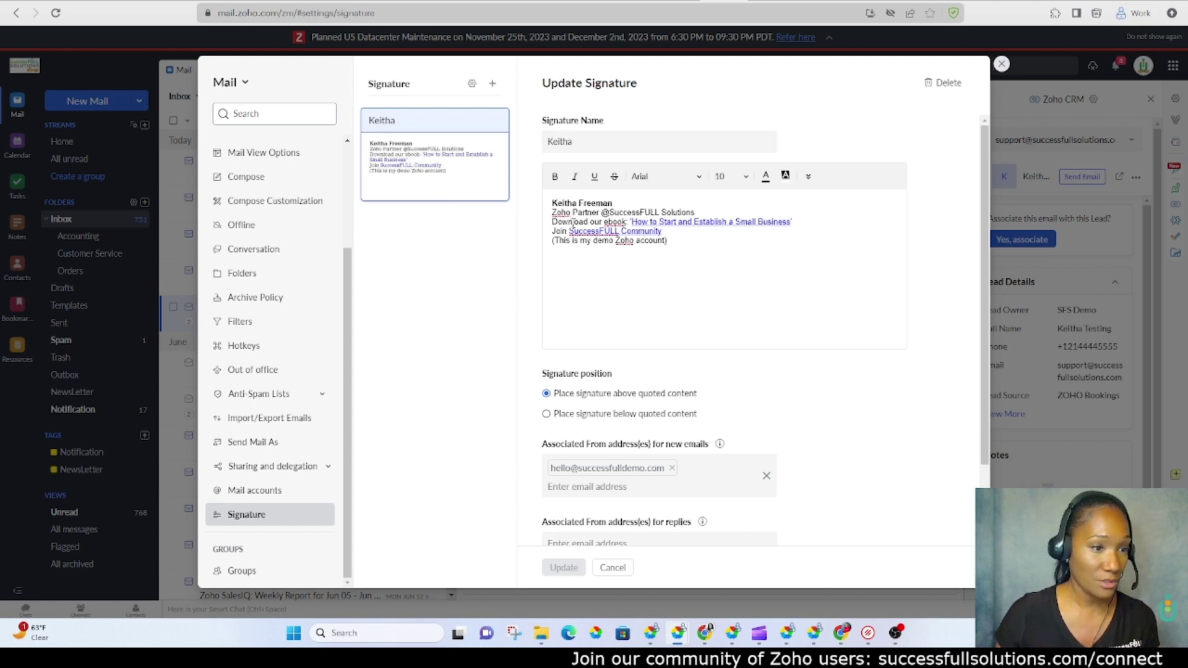
left_click_drag(632, 221, 797, 225)
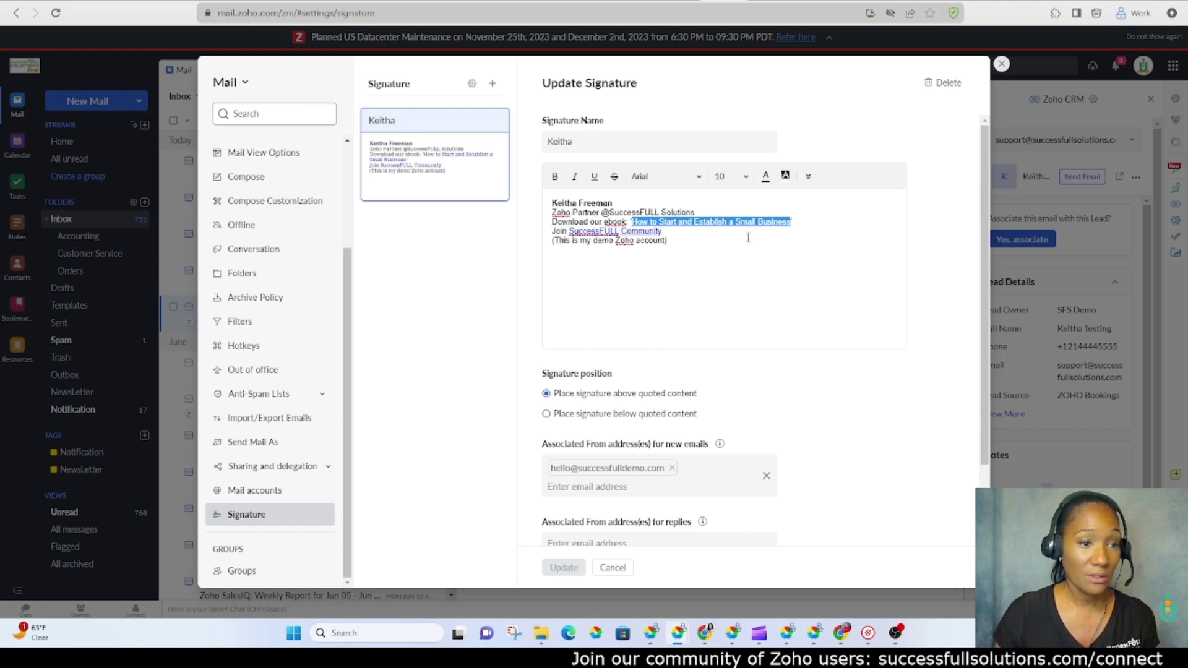
Add the 'free ebook | join community | free trial' line below the signature, then close Settings
mouse_move(711, 221)
left_click(585, 241)
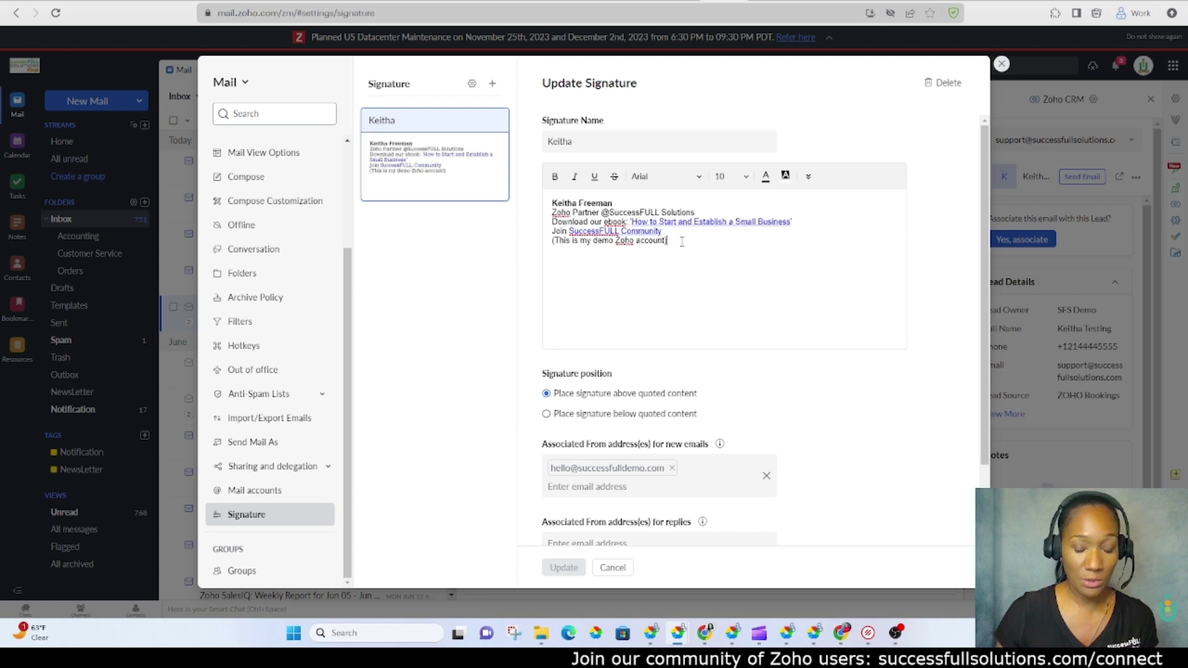
key("BackSpace")
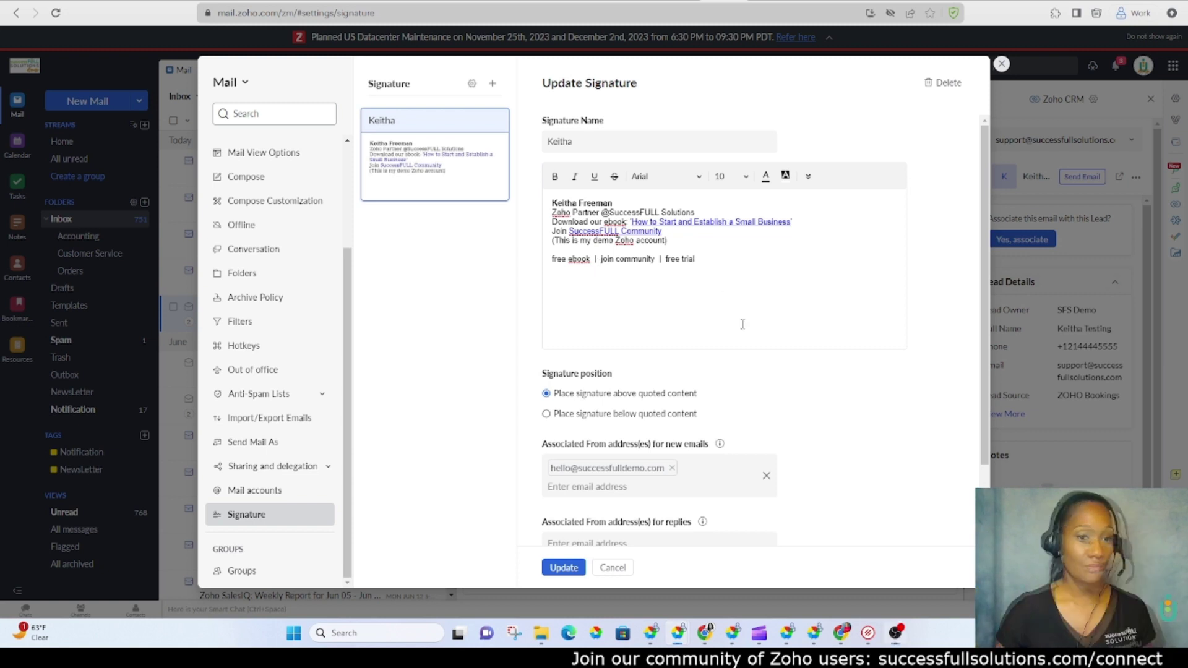
left_click(1001, 65)
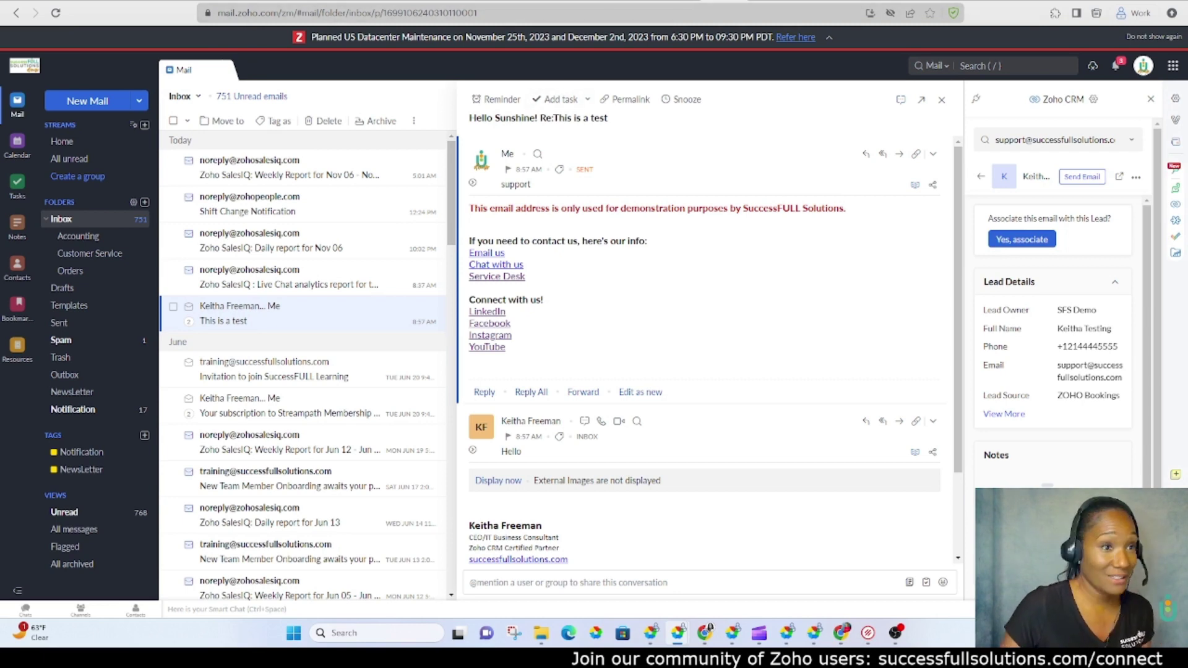
Show the Welcome campaign email's footer of lead magnet links, then go to the YouTube video
left_click(608, 4)
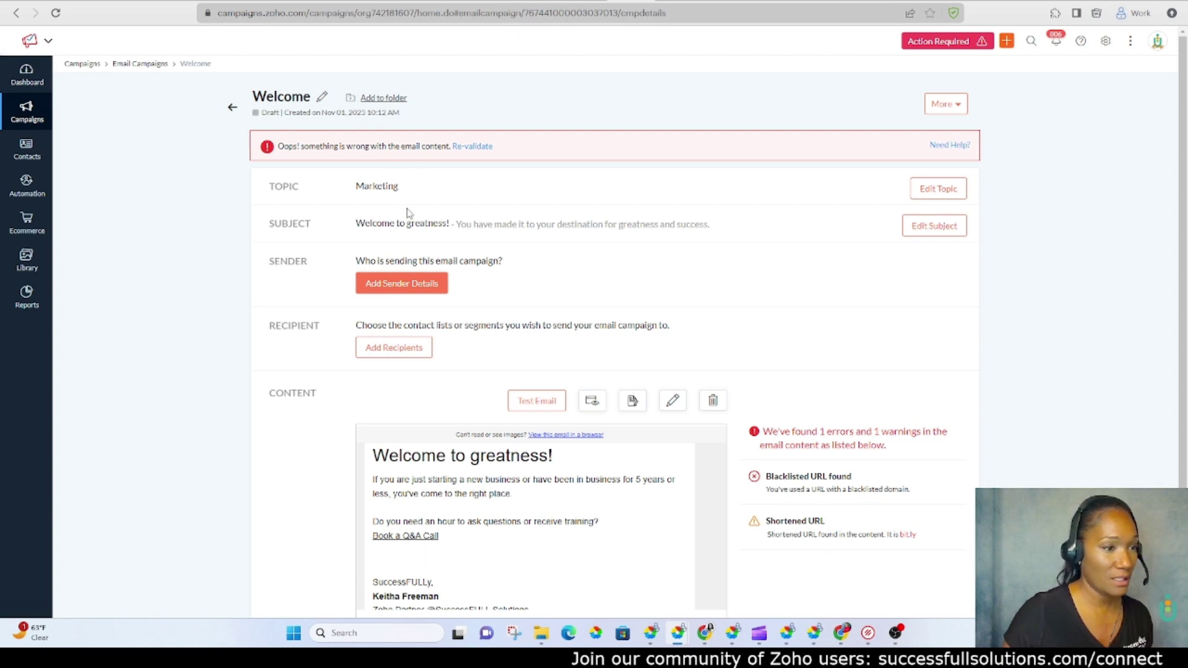
scroll(664, 284, "down", 2)
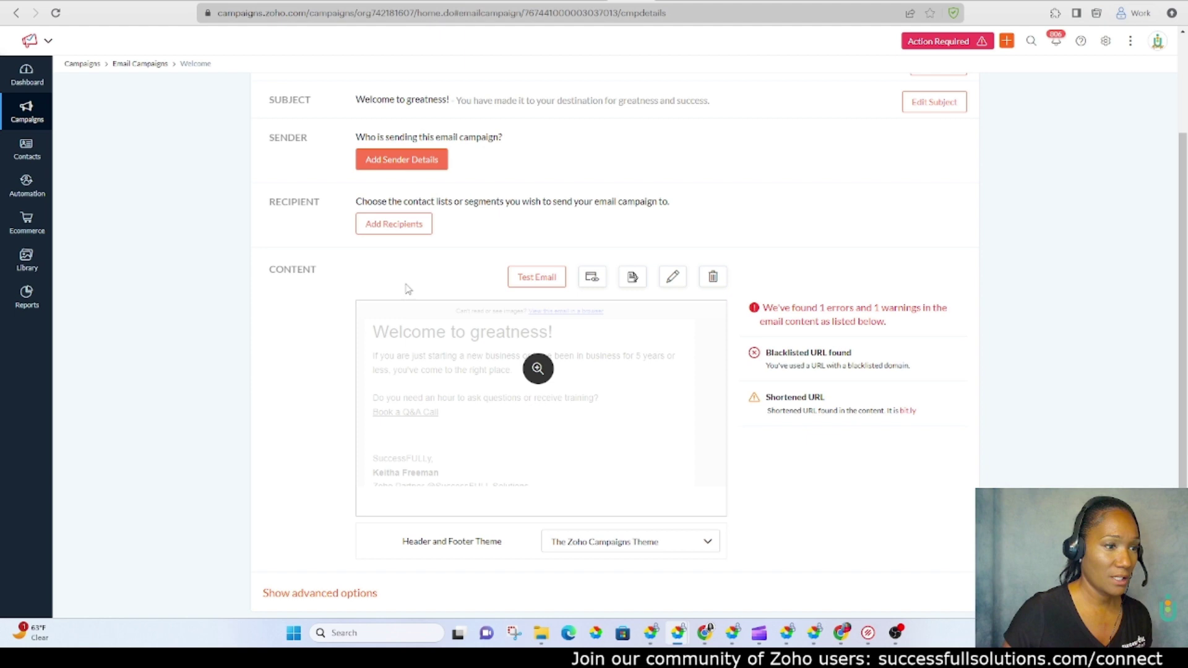
left_click(632, 384)
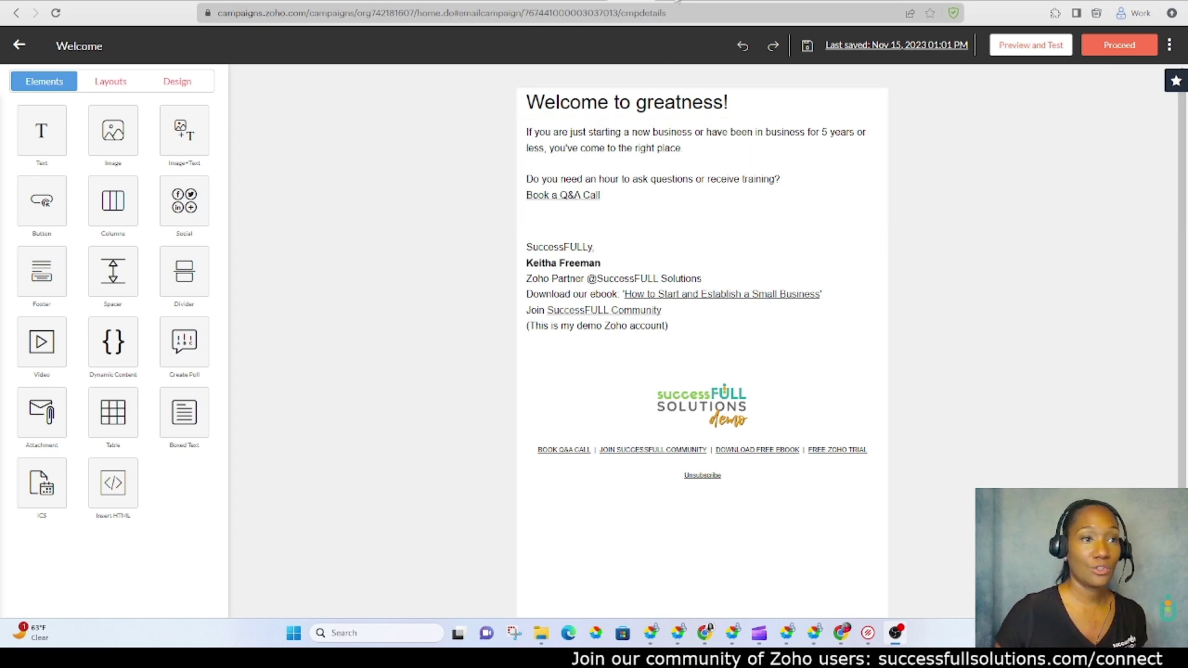
left_click(678, 5)
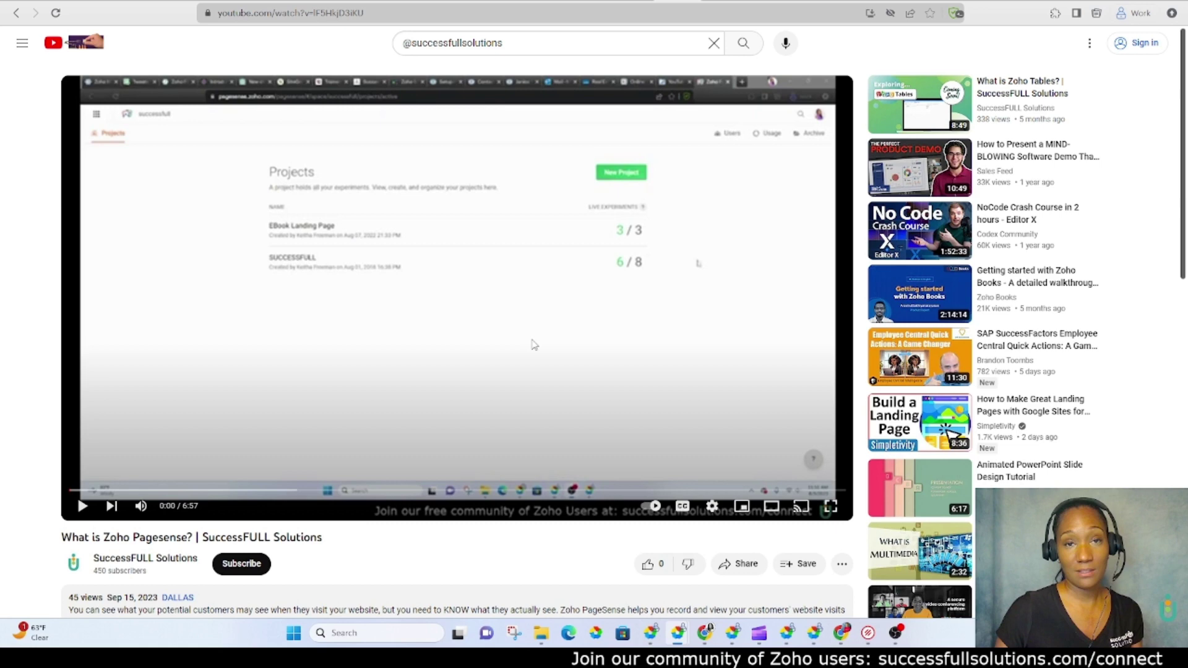
scroll(545, 326, "down", 3)
scroll(645, 414, "down", 2)
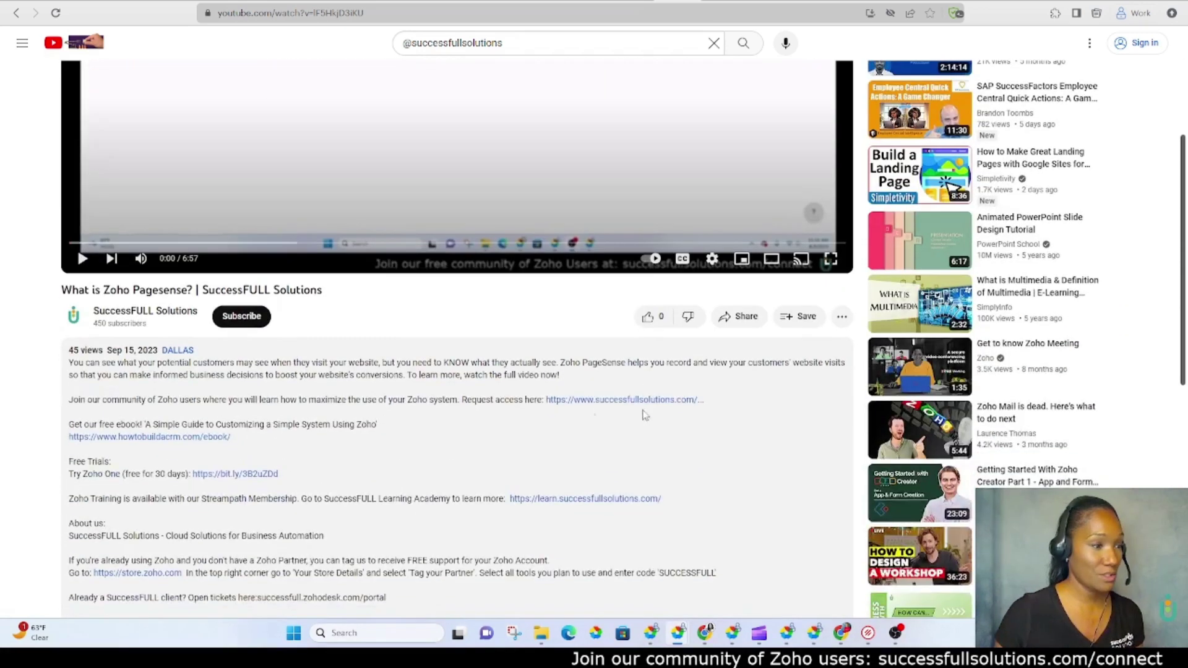
scroll(645, 415, "down", 3)
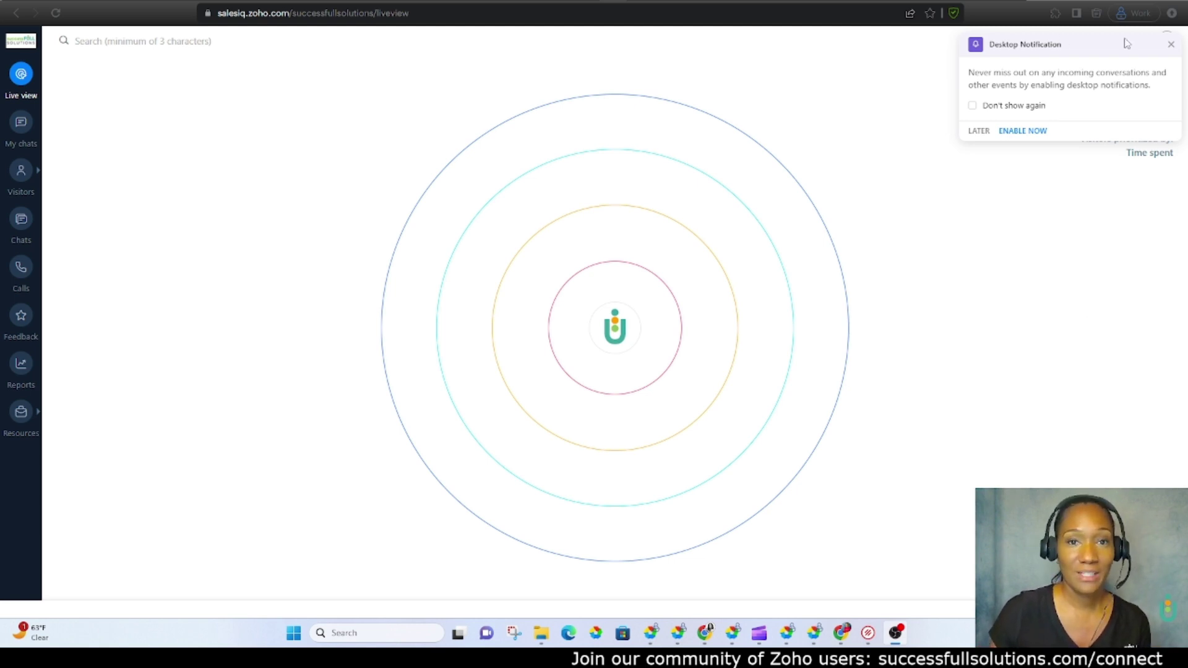
Dismiss the notification prompt and open the Kallie (A.I.) Zobot in the Codeless bot builder
left_click(1171, 43)
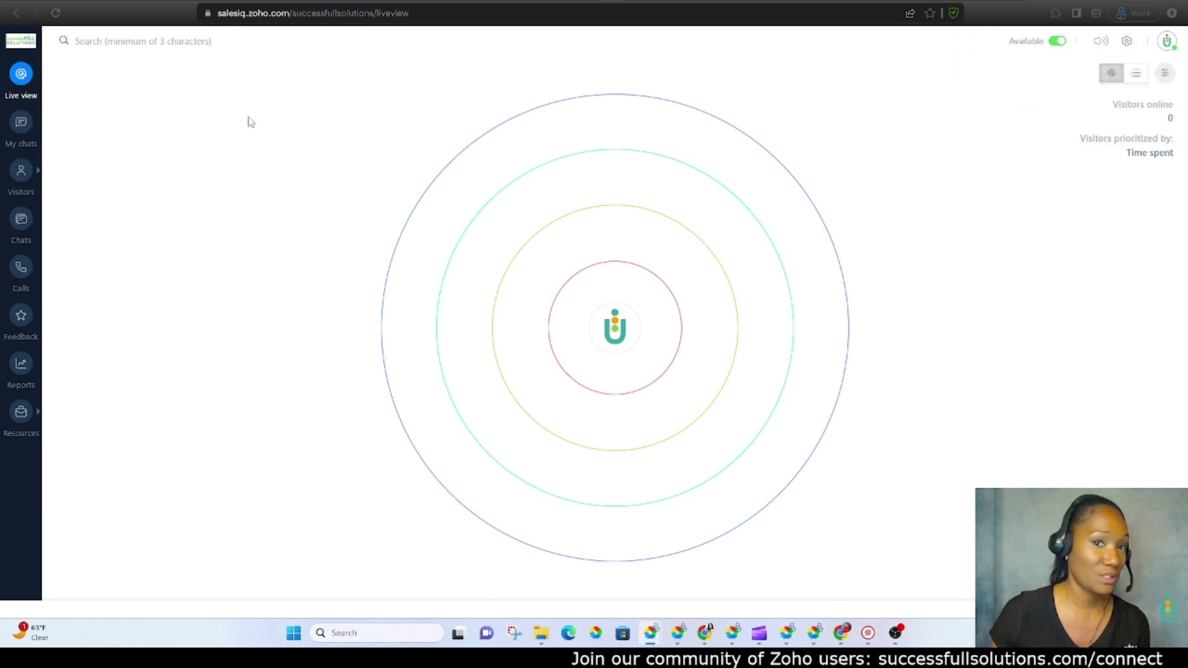
left_click(1130, 44)
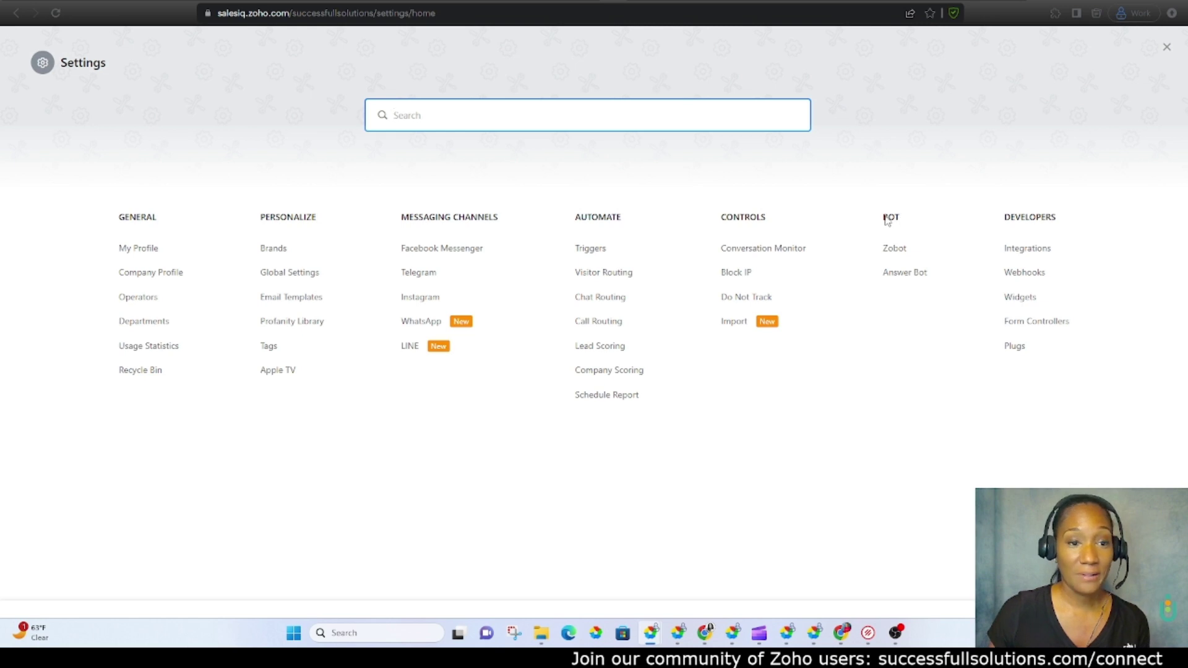
left_click(894, 249)
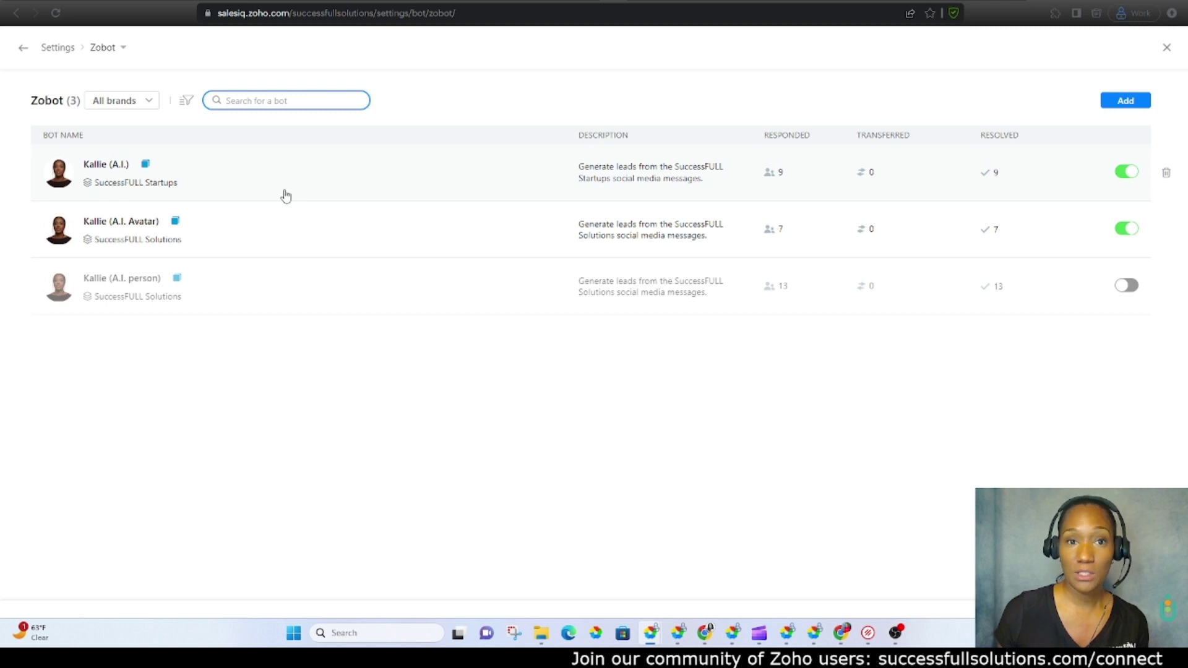
left_click(251, 179)
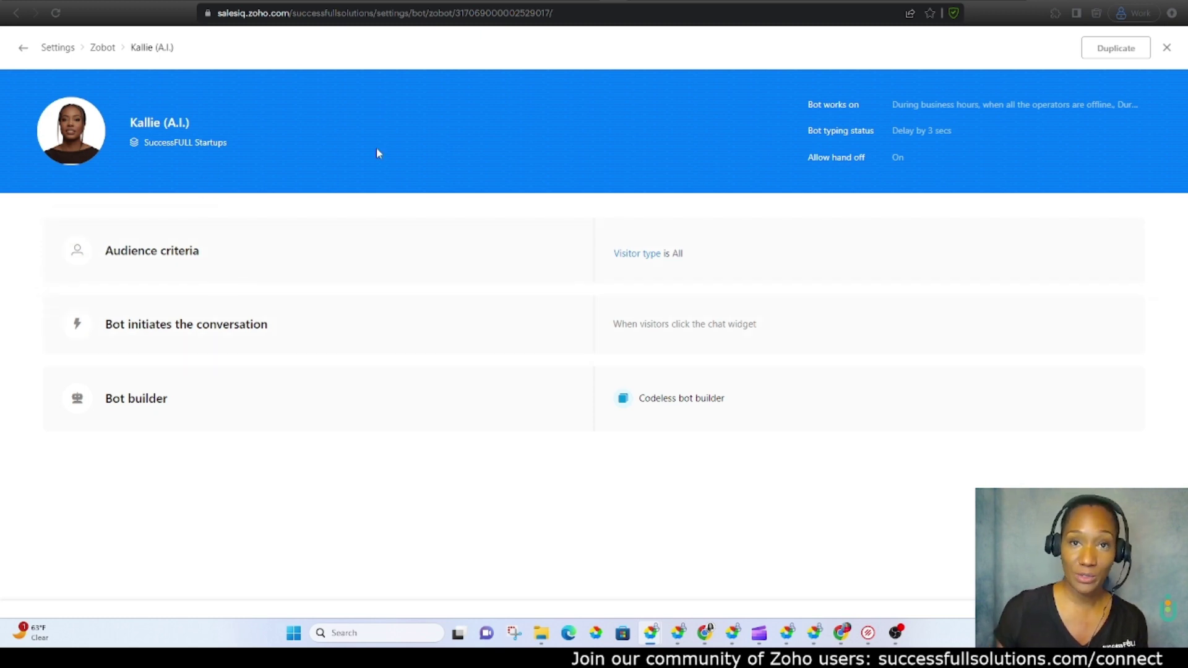
mouse_move(594, 399)
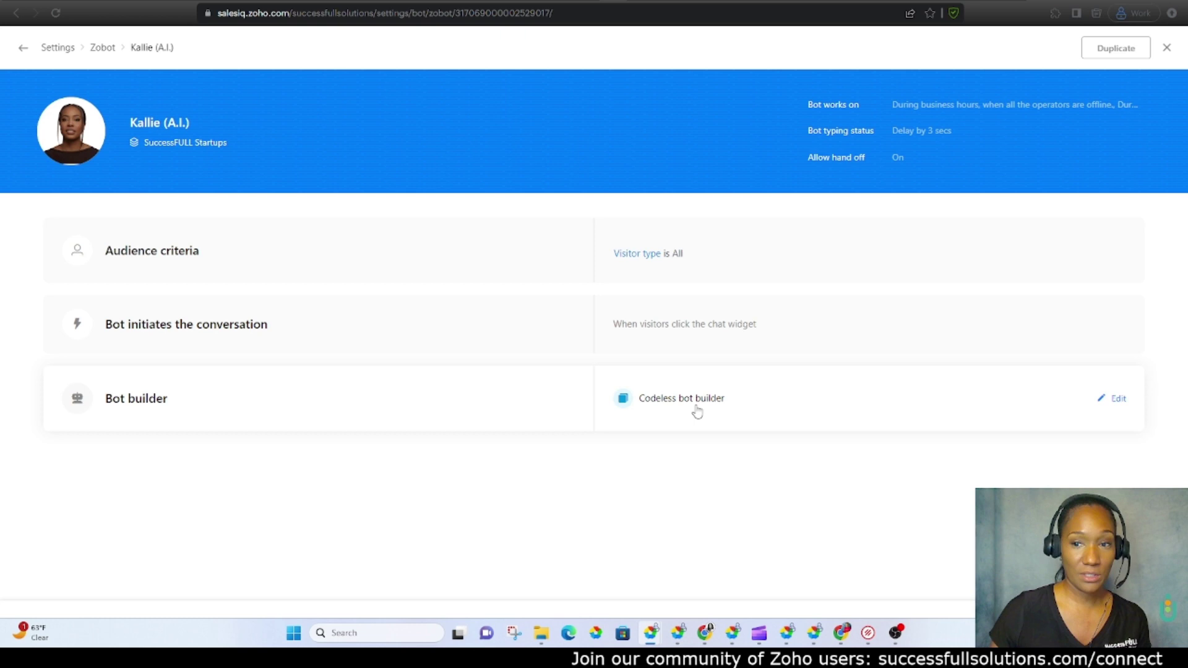
left_click(697, 410)
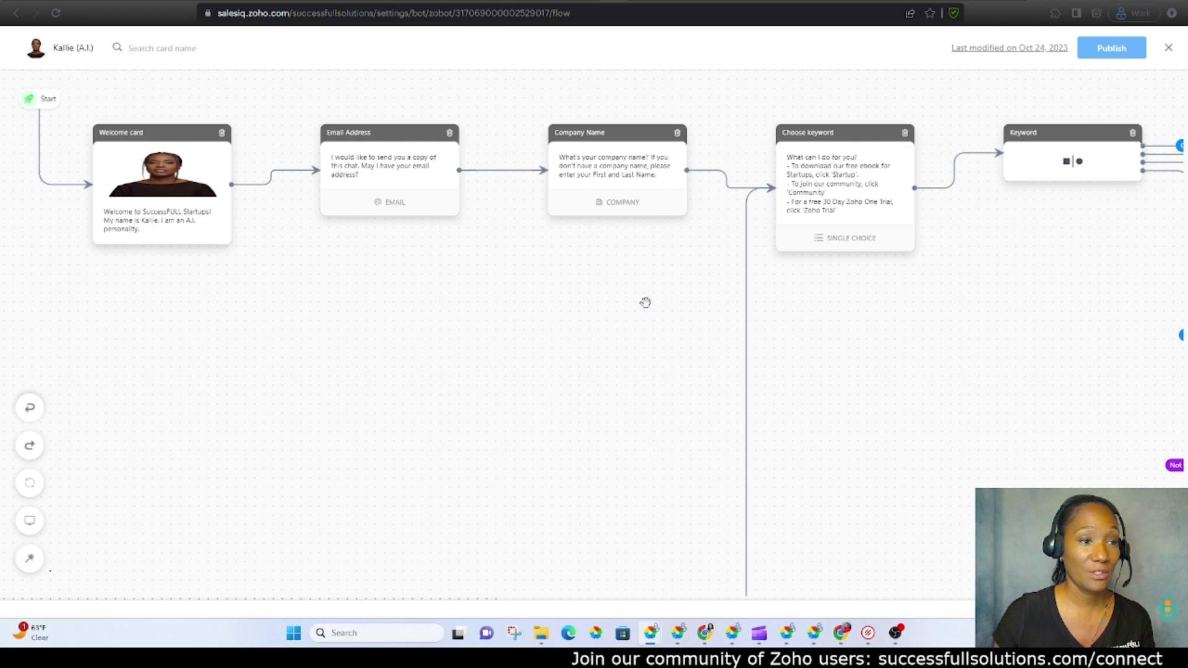
Pan the flow canvas to show the Community, Share Link(s) and See you soon cards
left_click_drag(641, 326, 301, 325)
left_click_drag(483, 326, 278, 297)
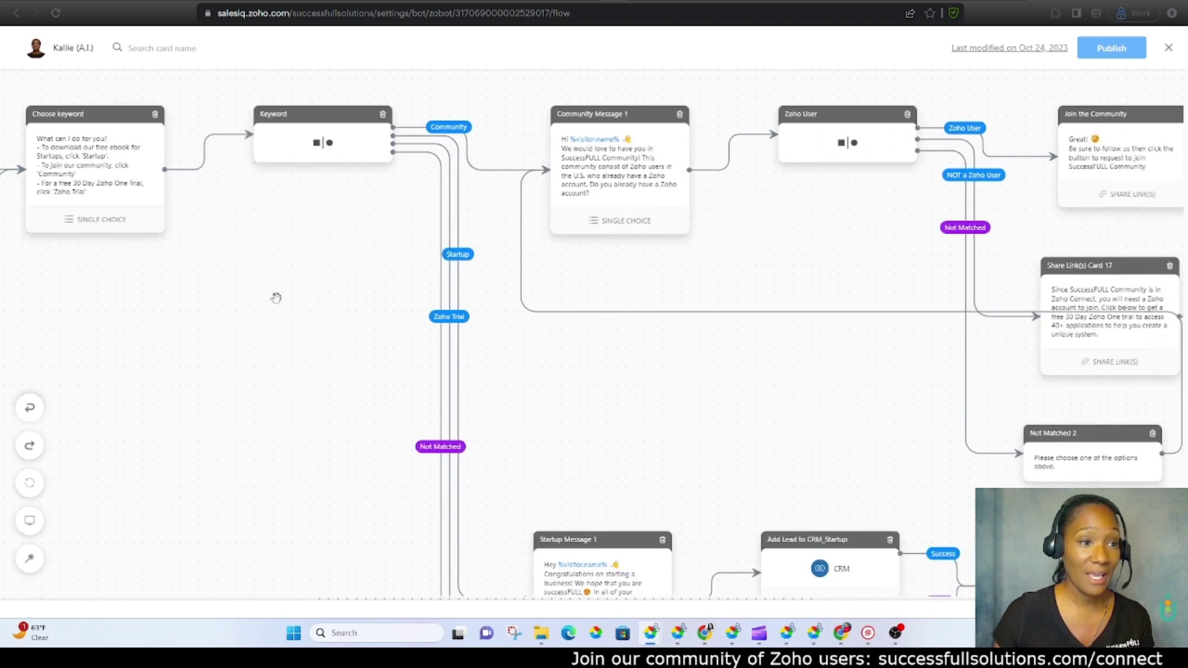
left_click_drag(836, 292, 505, 310)
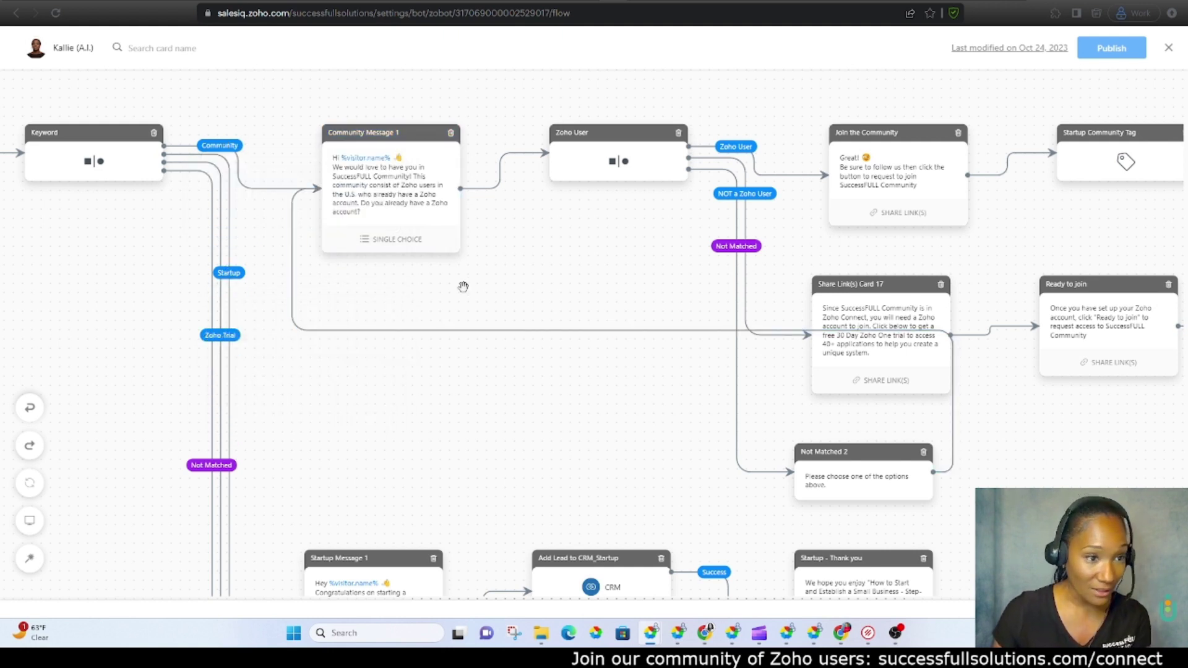
left_click_drag(585, 278, 273, 247)
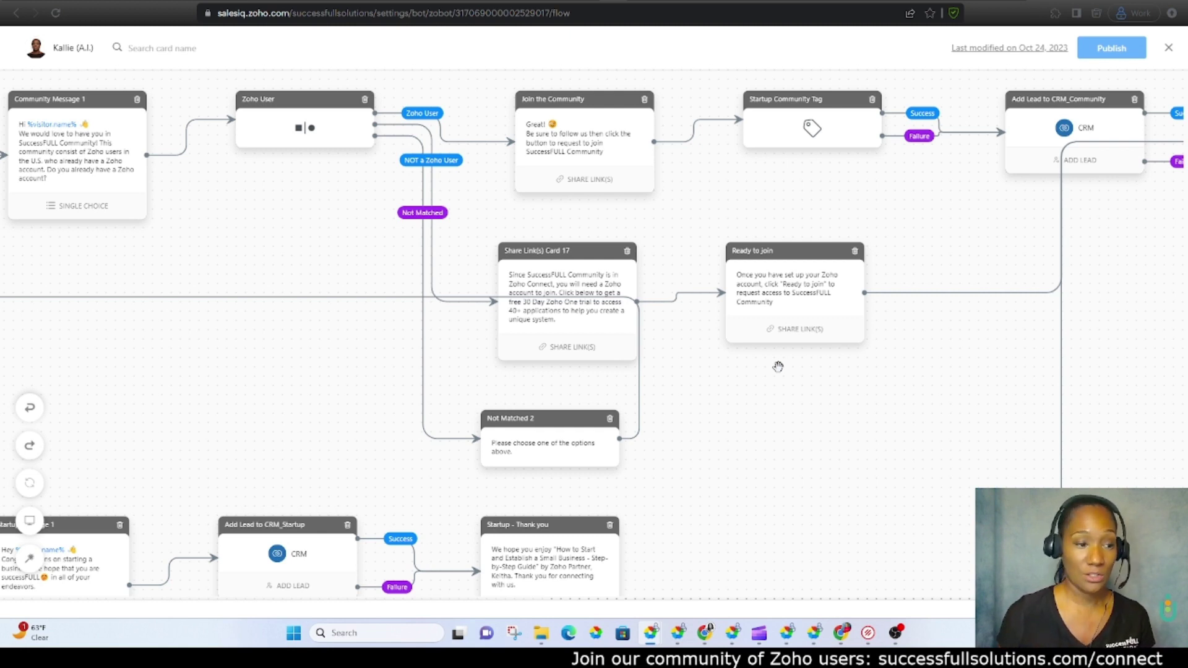
left_click_drag(1003, 380, 670, 380)
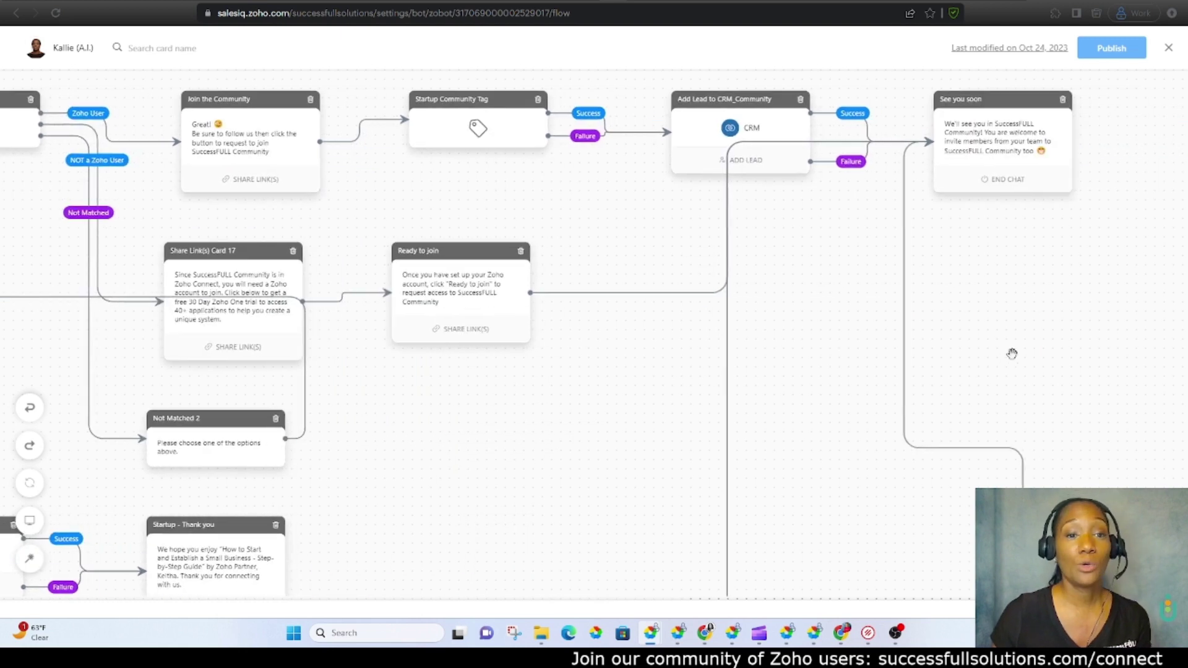
left_click_drag(872, 348, 878, 381)
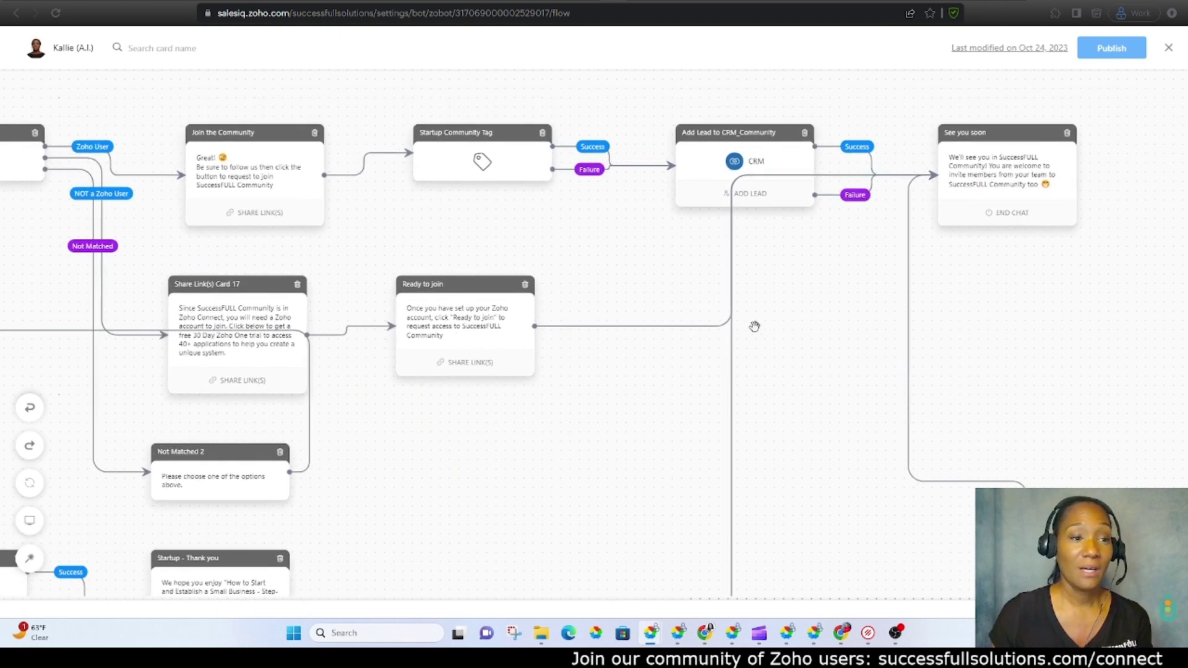